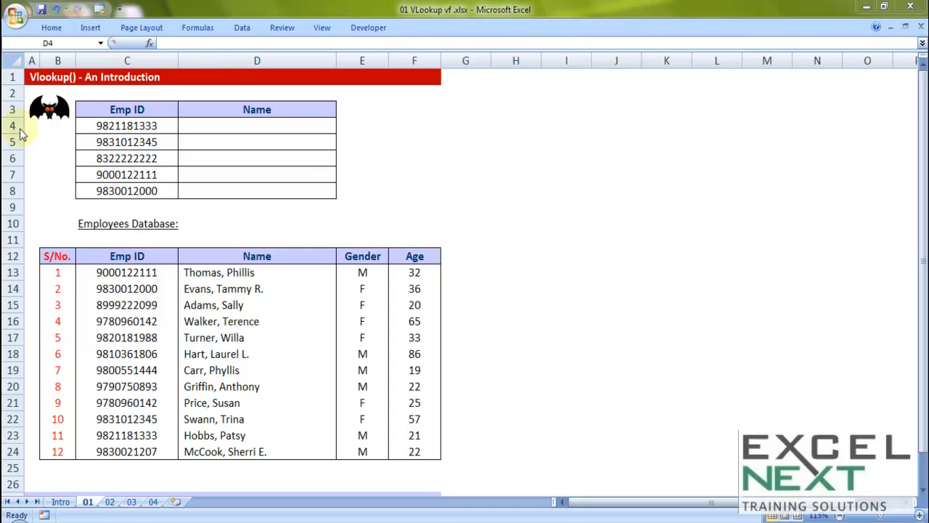
Examine the Emp ID and empty Name cells in C4:D8 and the Name, Gender and Age columns of the employees database.
{"action": "left_click", "coordinate": [124, 125]}
{"action": "left_click_drag", "start_coordinate": [123, 126], "coordinate": [131, 187]}
{"action": "left_click", "coordinate": [222, 126]}
{"action": "left_click", "coordinate": [223, 126]}
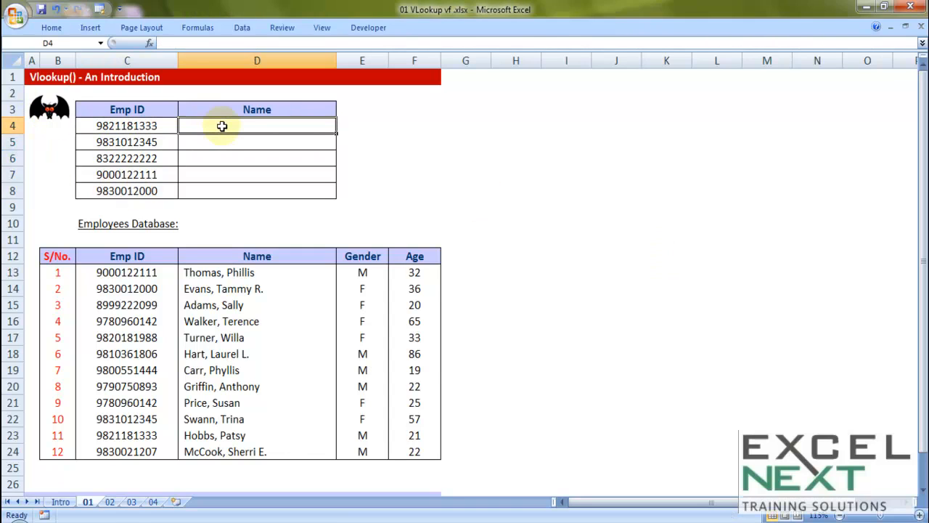
{"action": "left_click_drag", "start_coordinate": [150, 125], "coordinate": [154, 191]}
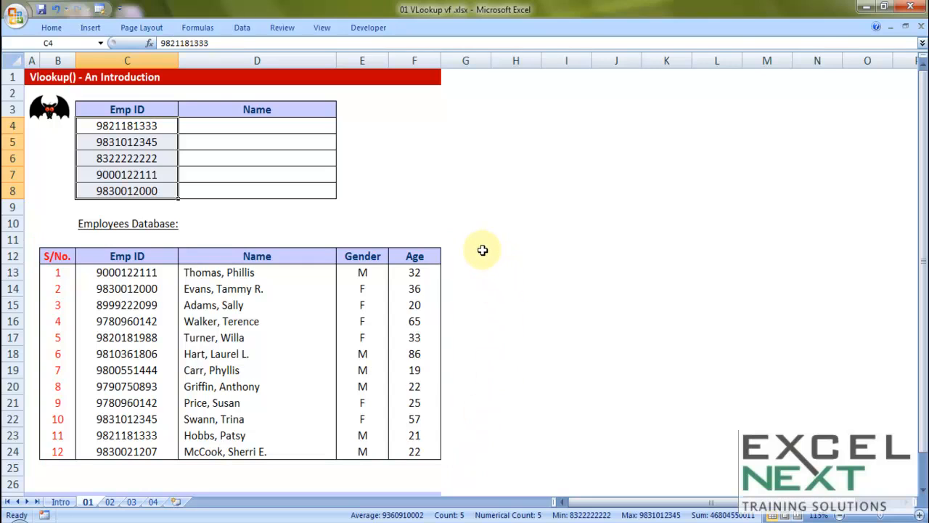
{"action": "left_click_drag", "start_coordinate": [262, 254], "coordinate": [260, 452]}
{"action": "left_click_drag", "start_coordinate": [365, 255], "coordinate": [415, 450]}
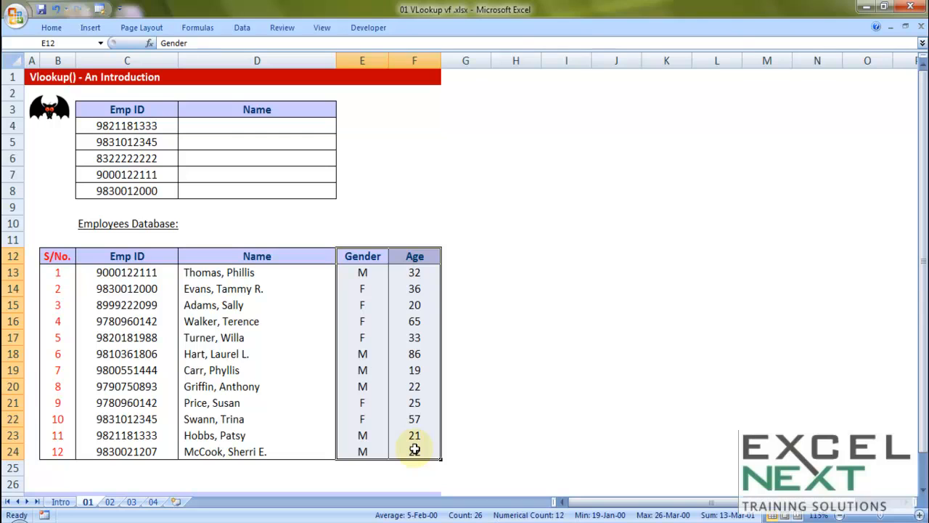
Start a VLOOKUP formula in D4 with C4 as the lookup value.
{"action": "left_click", "coordinate": [206, 128]}
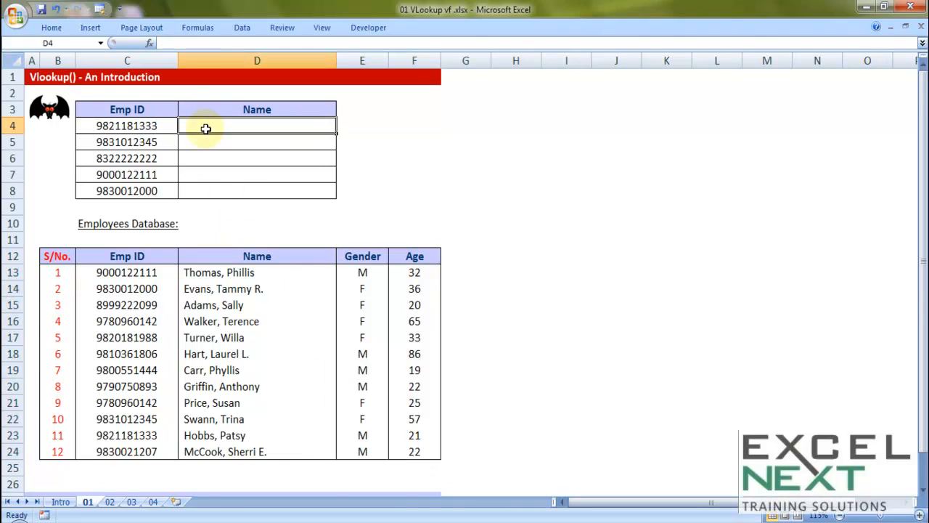
{"action": "type", "text": "="}
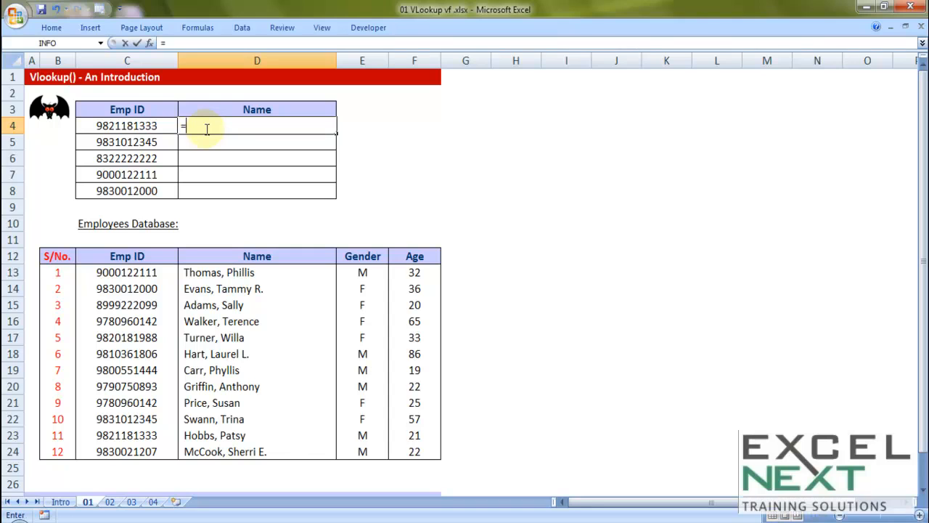
{"action": "type", "text": "vl"}
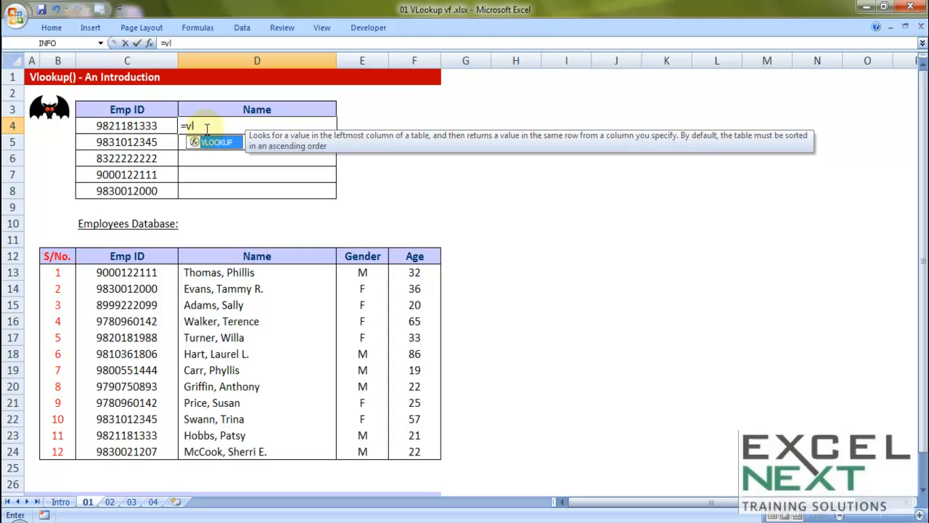
{"action": "key", "text": "Tab"}
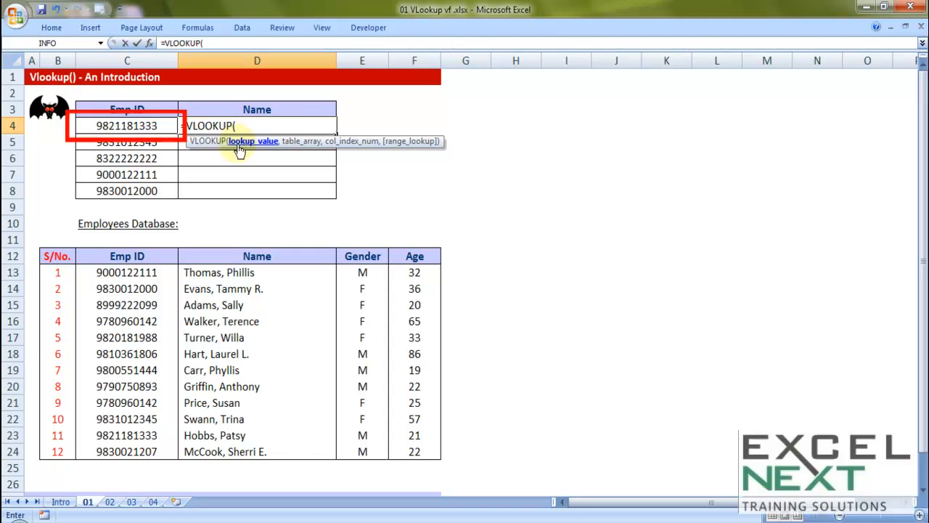
{"action": "left_click", "coordinate": [123, 127]}
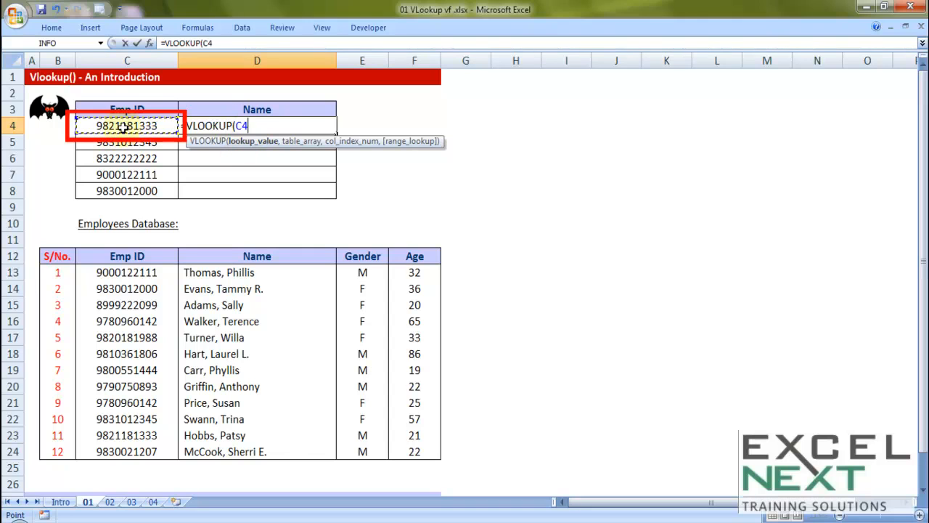
{"action": "type", "text": ","}
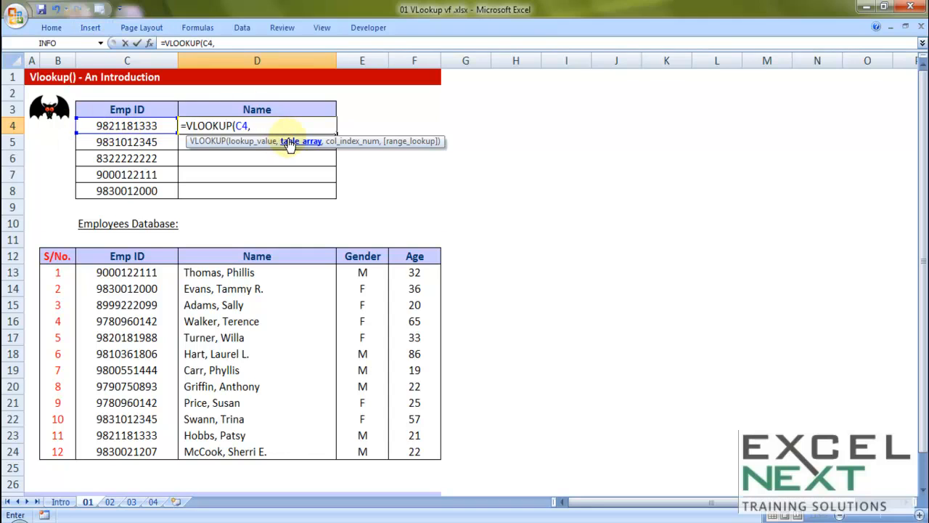
Set the table array of the D4 VLOOKUP to C12:F24, so that Emp ID is its first column.
{"action": "mouse_move", "coordinate": [64, 258]}
{"action": "left_mouse_down"}
{"action": "mouse_move", "coordinate": [405, 259]}
{"action": "mouse_move", "coordinate": [392, 444]}
{"action": "left_mouse_up"}
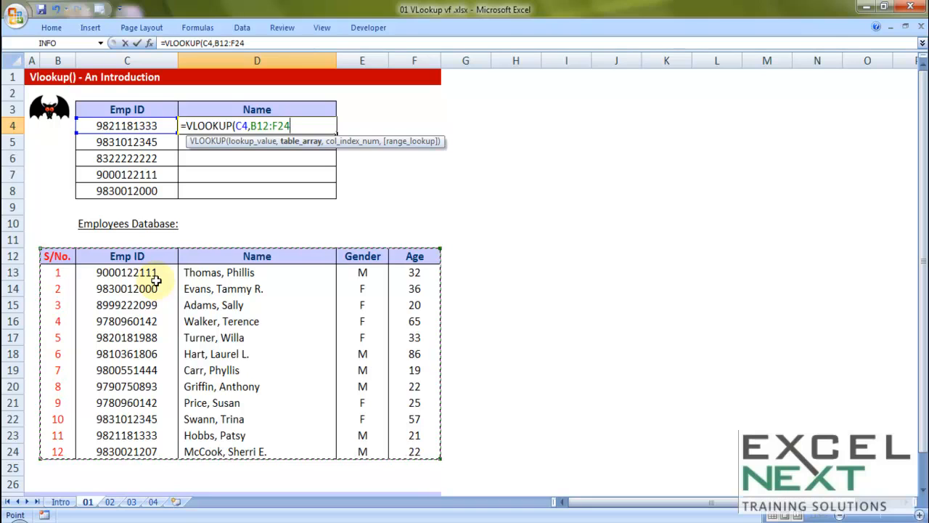
{"action": "left_click_drag", "start_coordinate": [128, 256], "coordinate": [409, 451]}
{"action": "left_click_drag", "start_coordinate": [61, 257], "coordinate": [415, 451]}
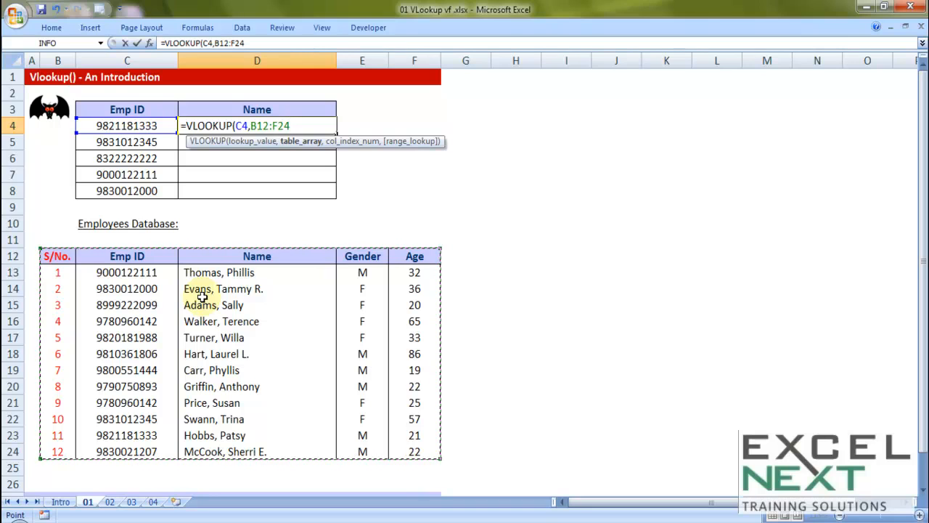
{"action": "left_click_drag", "start_coordinate": [150, 255], "coordinate": [396, 443]}
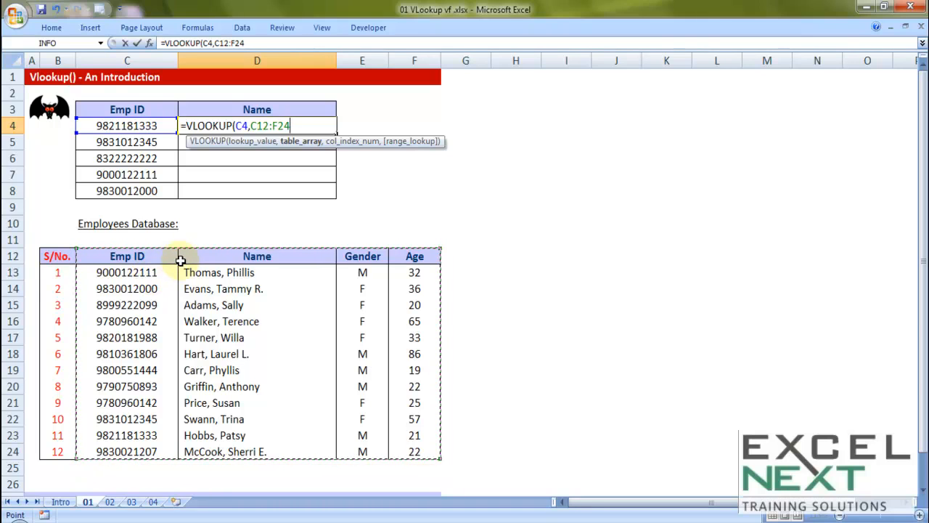
{"action": "type", "text": ","}
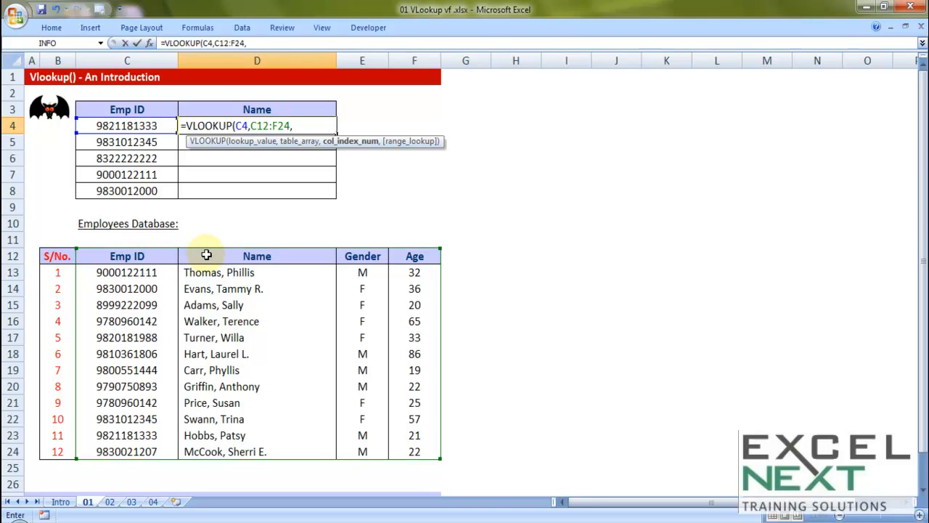
Complete the D4 VLOOKUP with column index 2 and FALSE for an exact match, and fill the formula down to D8.
{"action": "type", "text": "2,"}
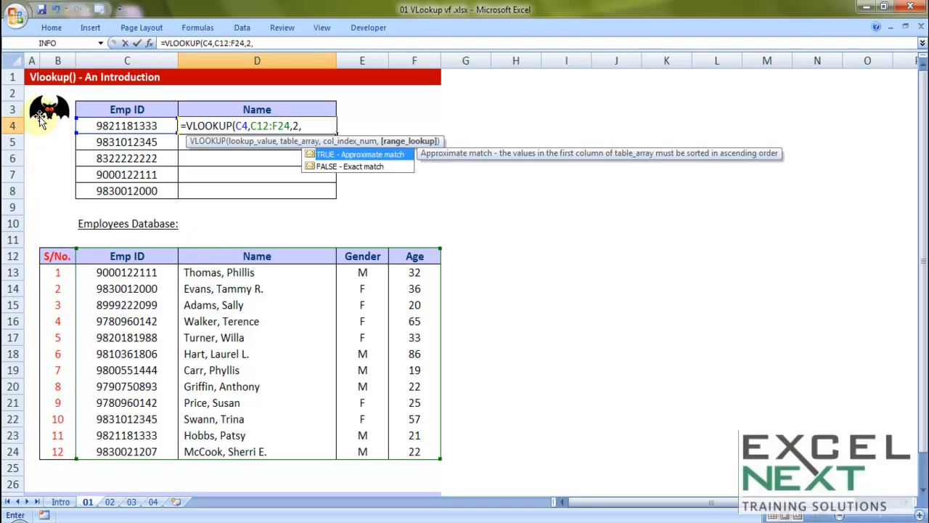
{"action": "left_click", "coordinate": [341, 169]}
{"action": "double_click", "coordinate": [341, 168]}
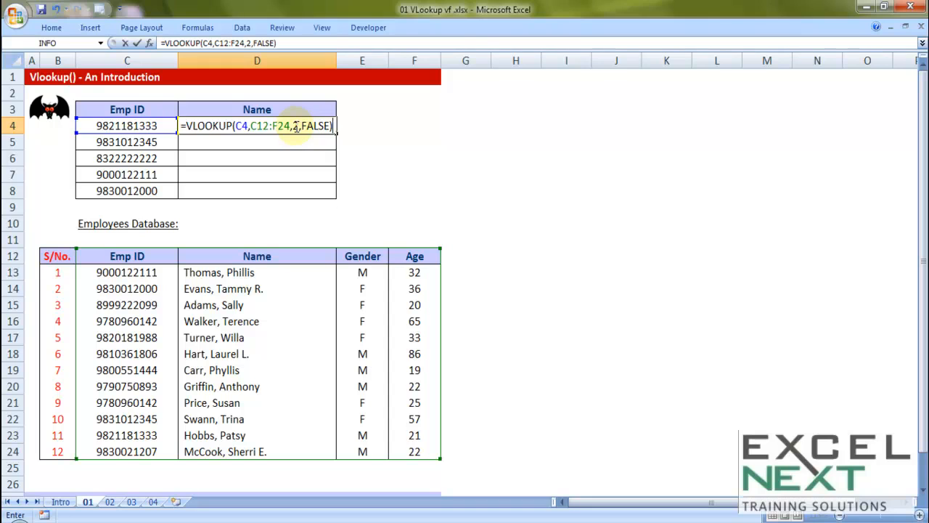
{"action": "key", "text": "Return"}
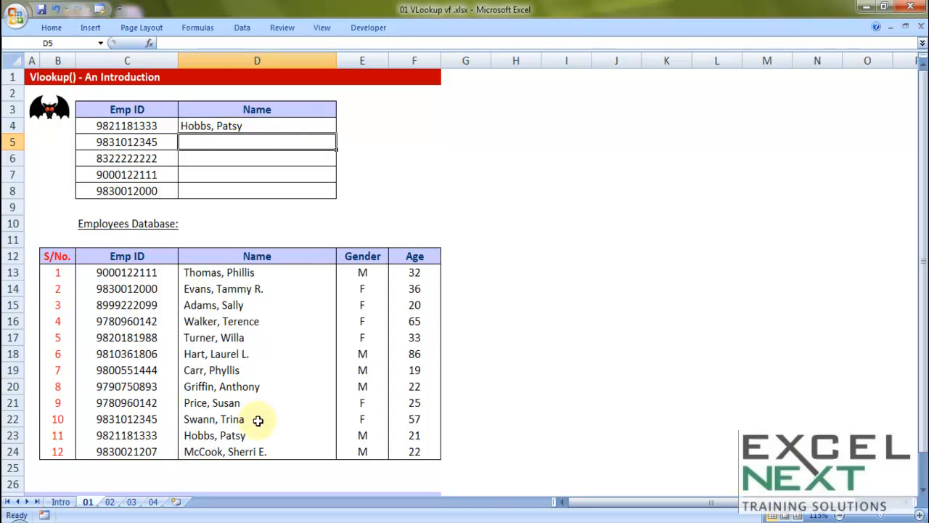
{"action": "left_click", "coordinate": [297, 128]}
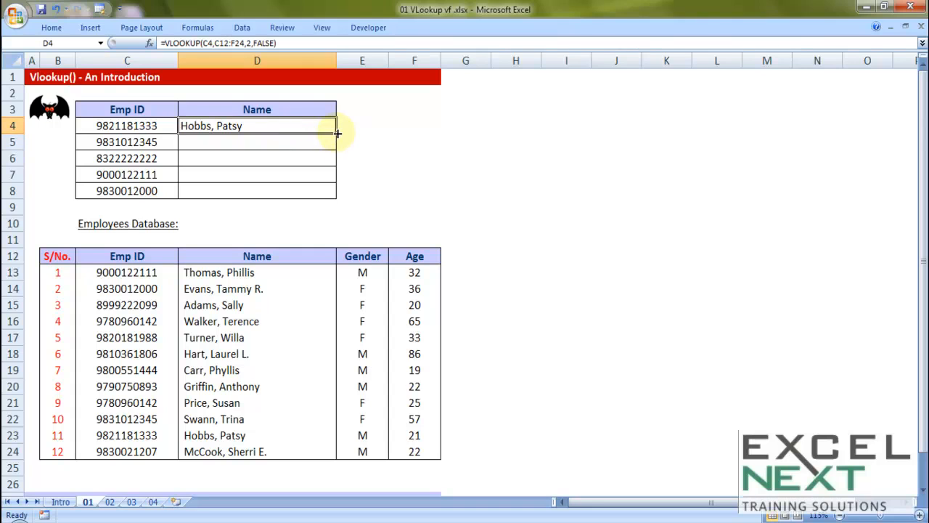
{"action": "left_click_drag", "start_coordinate": [337, 133], "coordinate": [333, 199]}
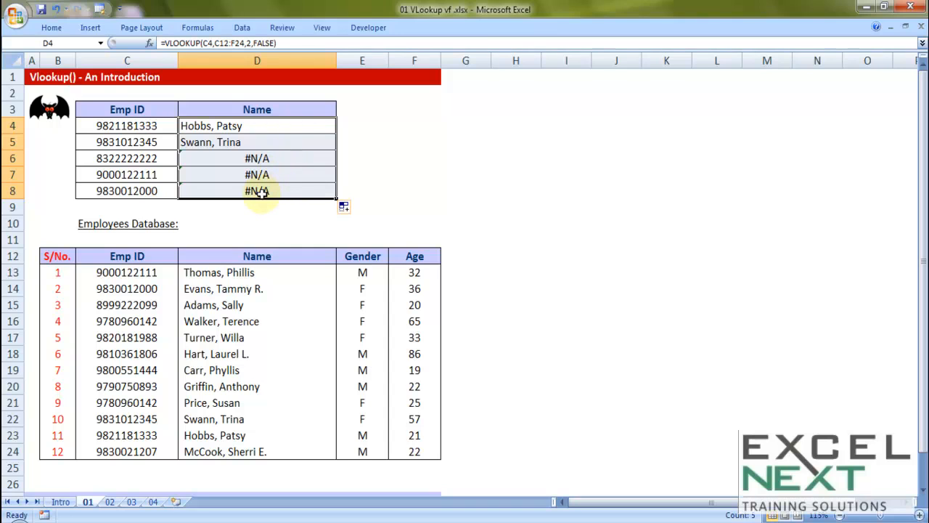
Check the employee IDs in C6:C8, looking for the C6 ID in the database's Emp ID column C13:C24.
{"action": "left_click", "coordinate": [142, 161]}
{"action": "key", "text": "ctrl+c"}
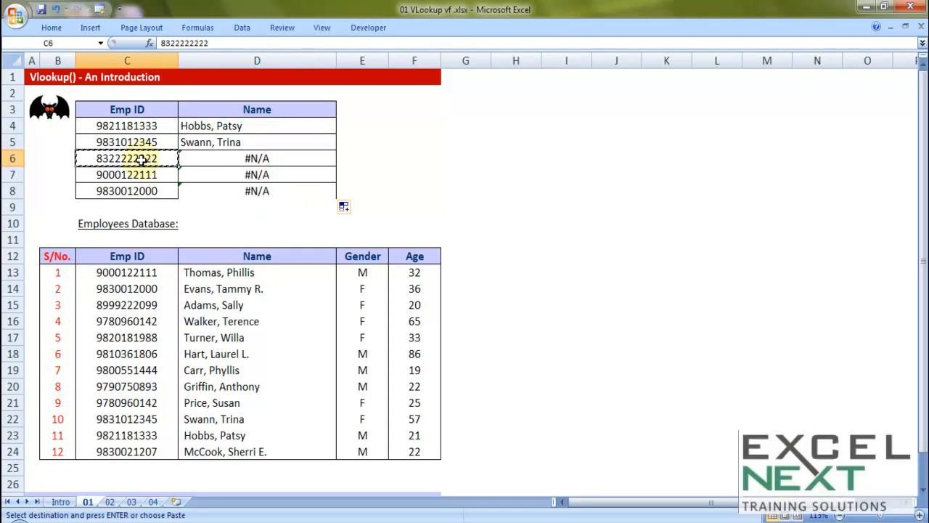
{"action": "left_click_drag", "start_coordinate": [140, 158], "coordinate": [140, 191]}
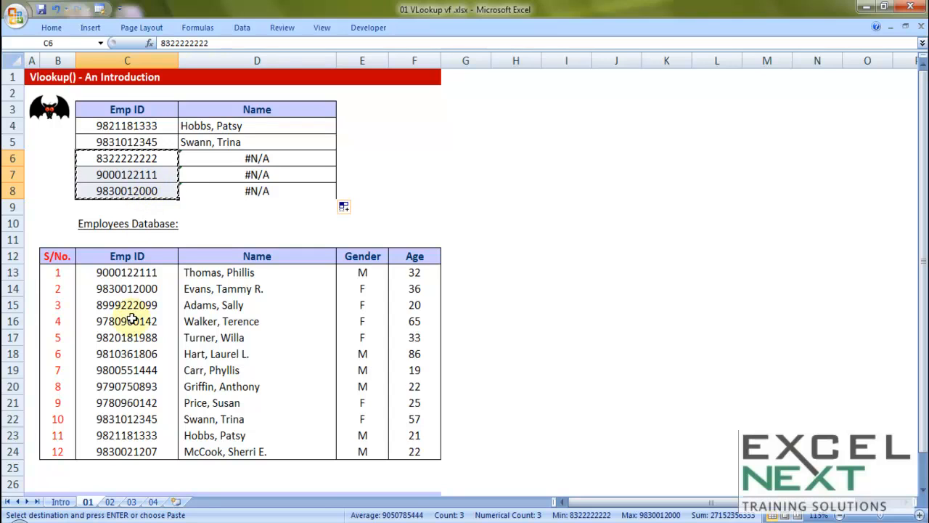
{"action": "left_click", "coordinate": [117, 156]}
{"action": "key", "text": "ctrl+c"}
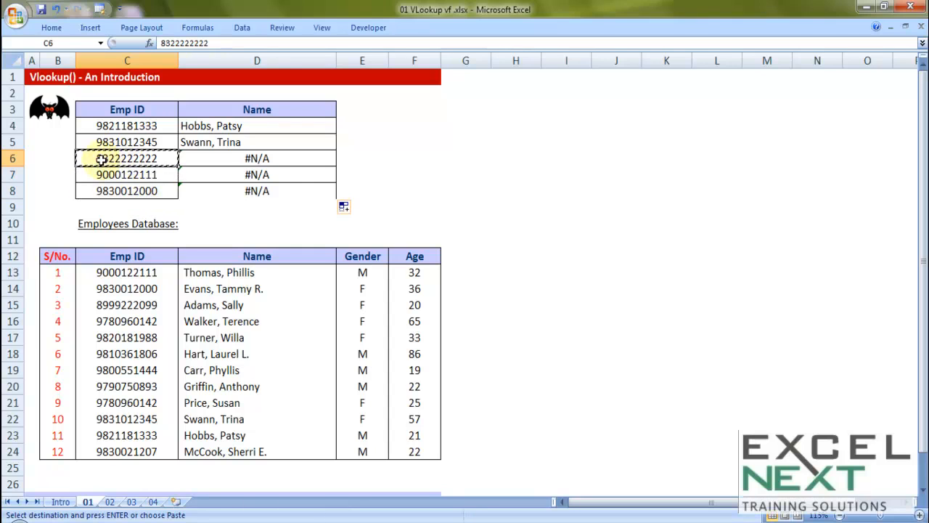
{"action": "left_click_drag", "start_coordinate": [129, 271], "coordinate": [118, 449]}
Compare the employee ID in C7 with the database ID in C13, and inspect the VLOOKUP formula in D7.
{"action": "double_click", "coordinate": [153, 176]}
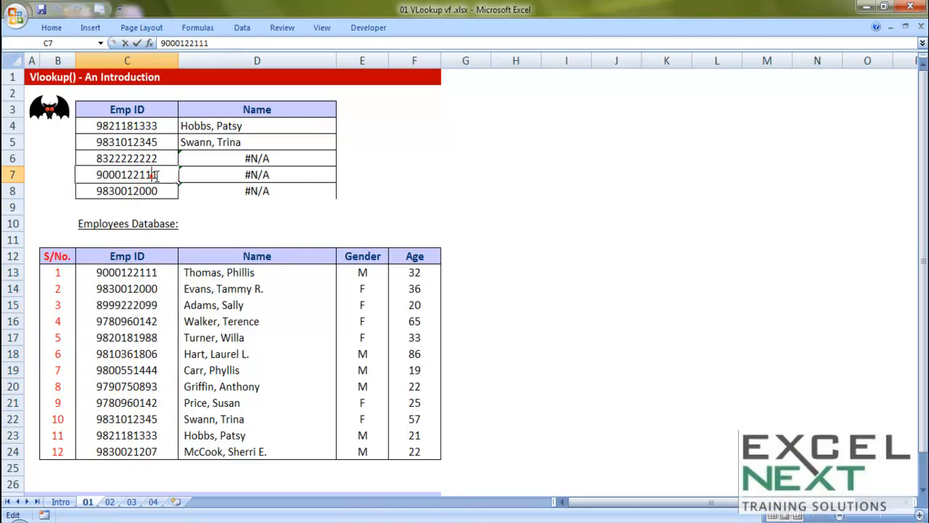
{"action": "left_click_drag", "start_coordinate": [157, 174], "coordinate": [82, 173]}
{"action": "key", "text": "Escape"}
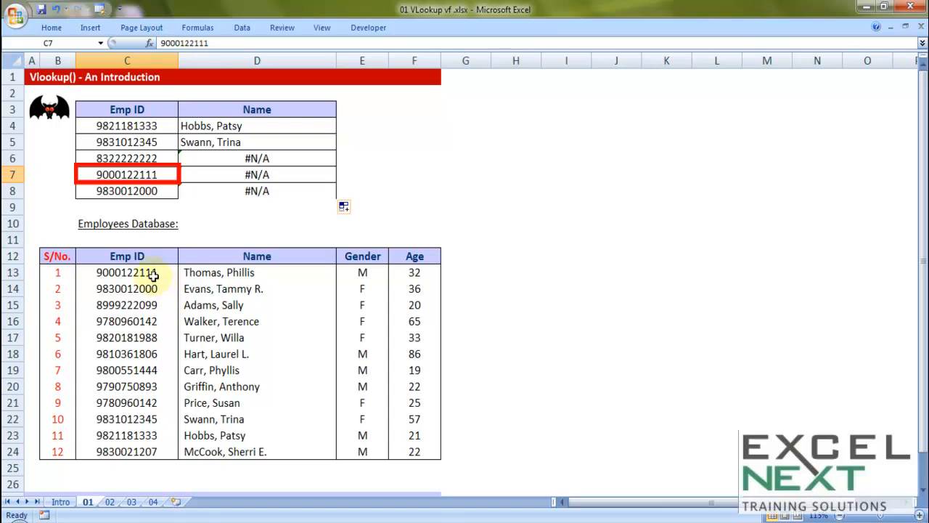
{"action": "left_click", "coordinate": [150, 272]}
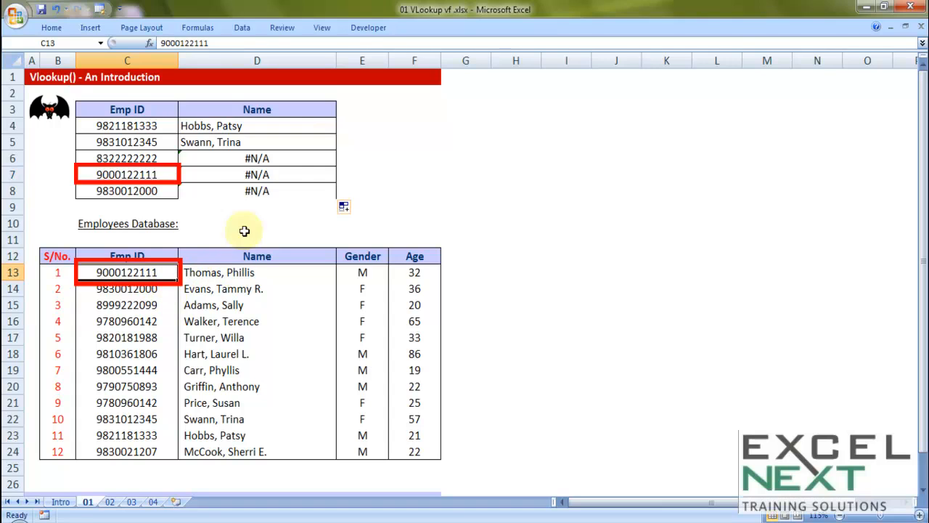
{"action": "left_click", "coordinate": [291, 172]}
{"action": "key", "text": "ctrl+c"}
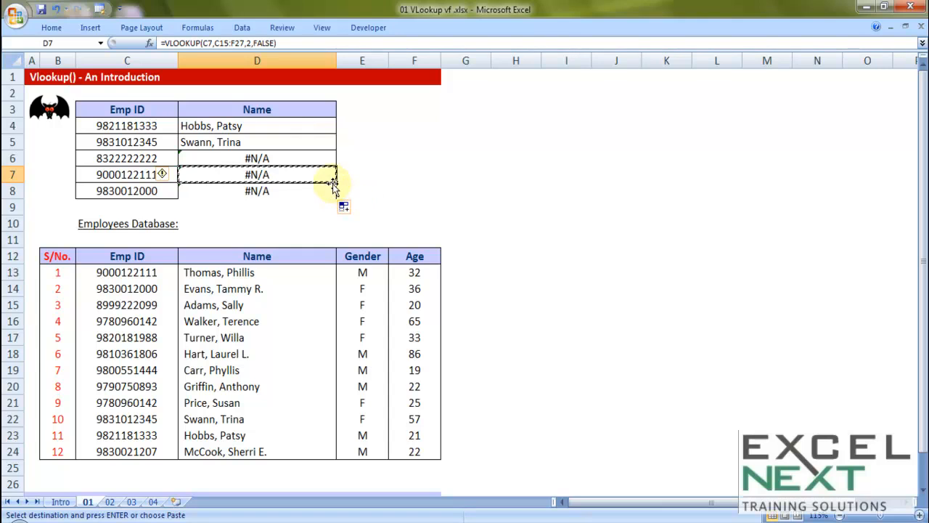
{"action": "key", "text": "Escape"}
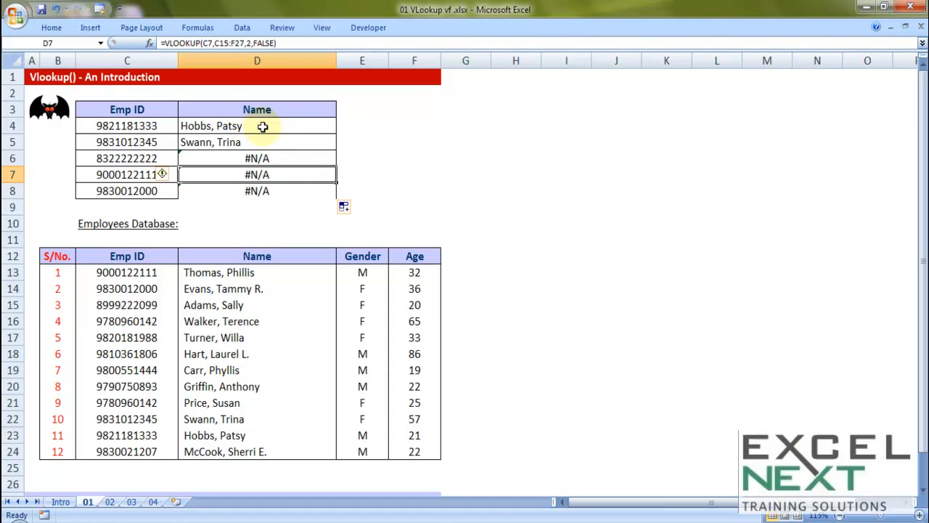
Examine which database cells the table array of the VLOOKUP in D4 covers.
{"action": "double_click", "coordinate": [263, 126]}
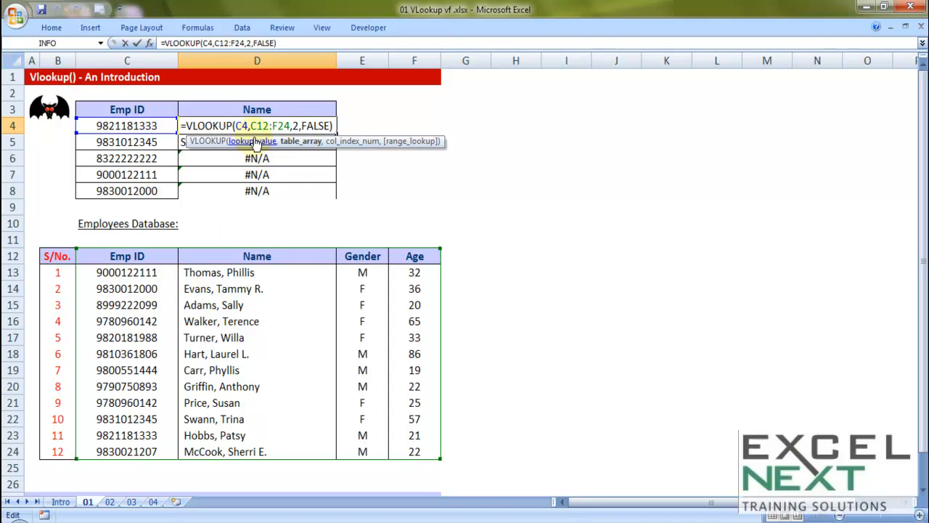
{"action": "left_click", "coordinate": [240, 250]}
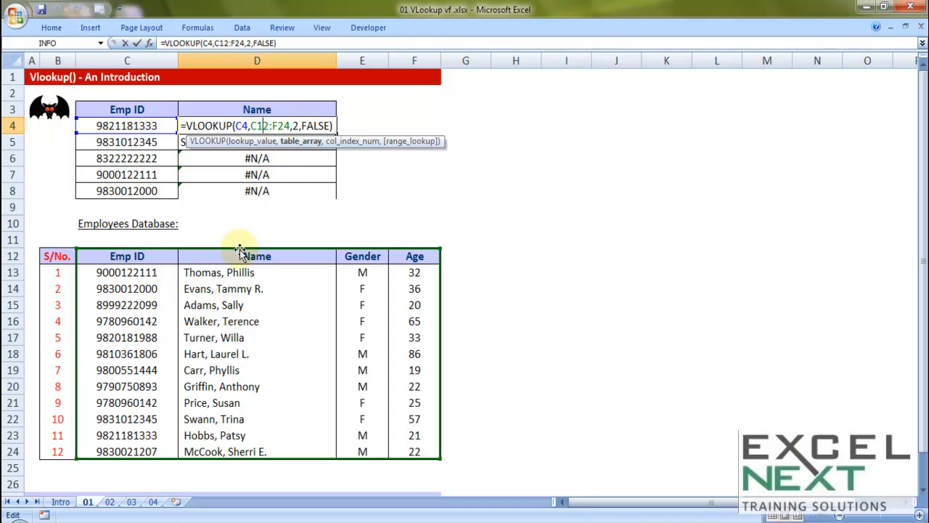
{"action": "left_click", "coordinate": [161, 135]}
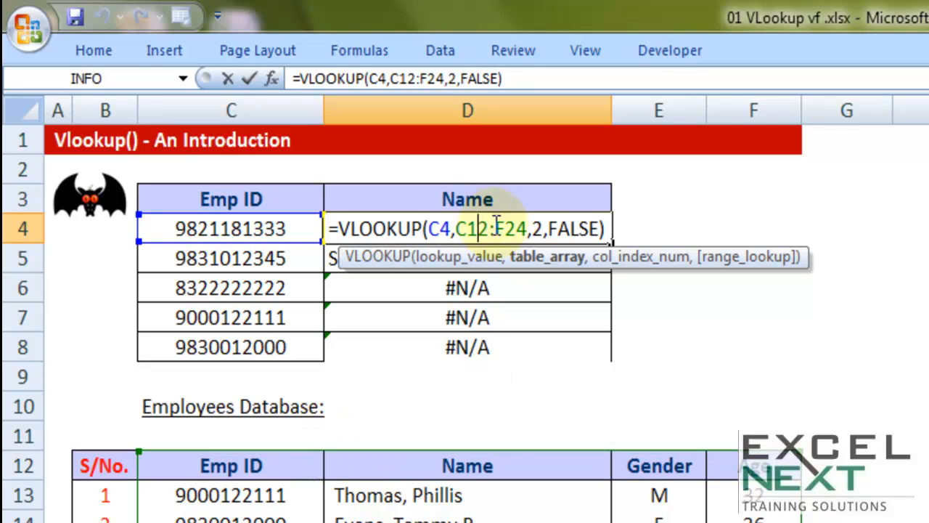
{"action": "left_click_drag", "start_coordinate": [457, 226], "coordinate": [529, 228]}
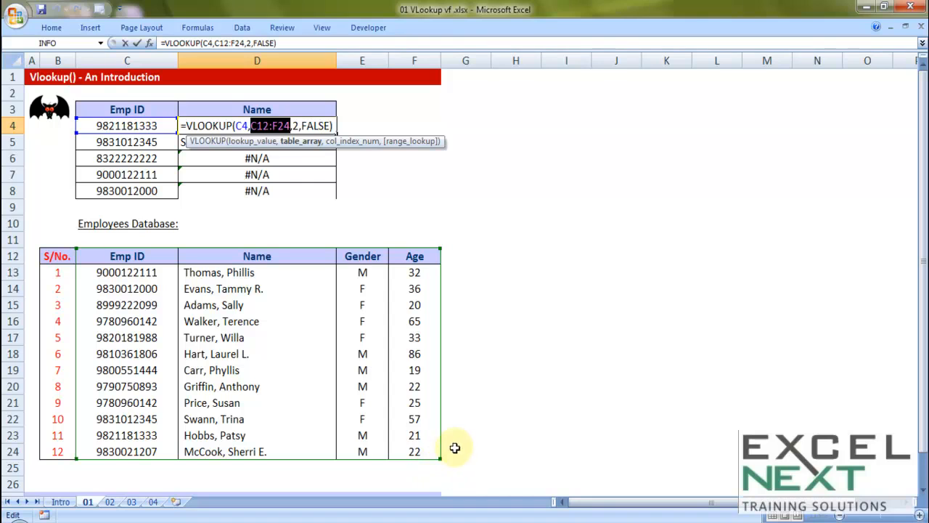
{"action": "key", "text": "ctrl+Return"}
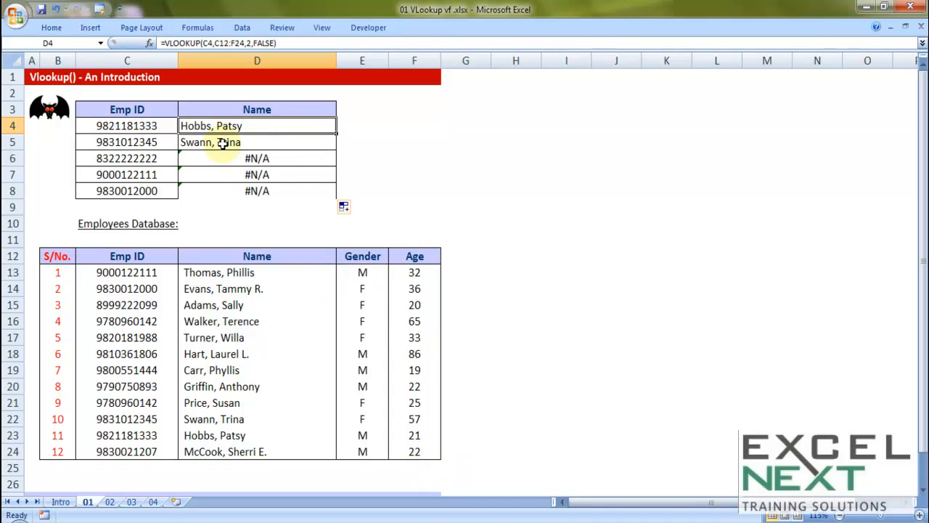
Compare the table array references of the filled VLOOKUP formulas in D5 and D6 with the one in D4.
{"action": "left_click", "coordinate": [222, 143]}
{"action": "double_click", "coordinate": [222, 143]}
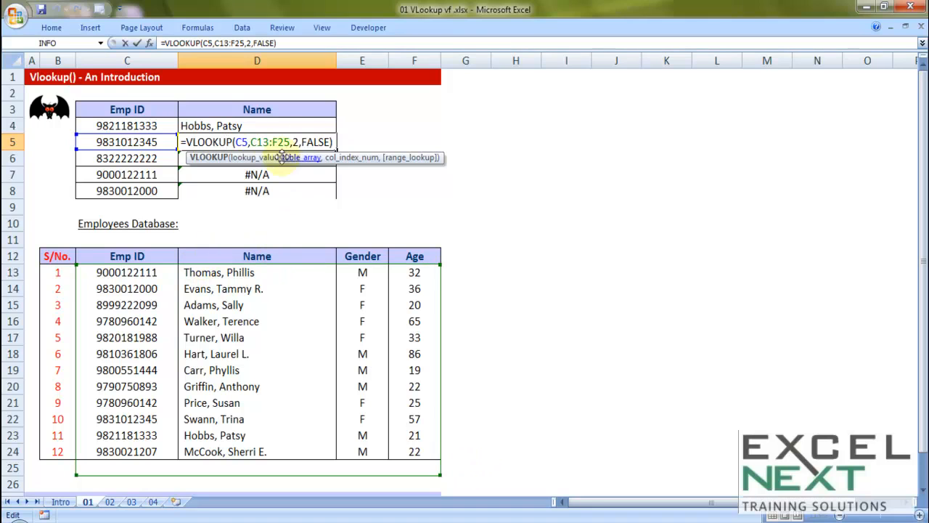
{"action": "left_click", "coordinate": [261, 126]}
{"action": "double_click", "coordinate": [262, 126]}
{"action": "left_click_drag", "start_coordinate": [250, 127], "coordinate": [291, 126]}
{"action": "key", "text": "Escape"}
{"action": "double_click", "coordinate": [263, 144]}
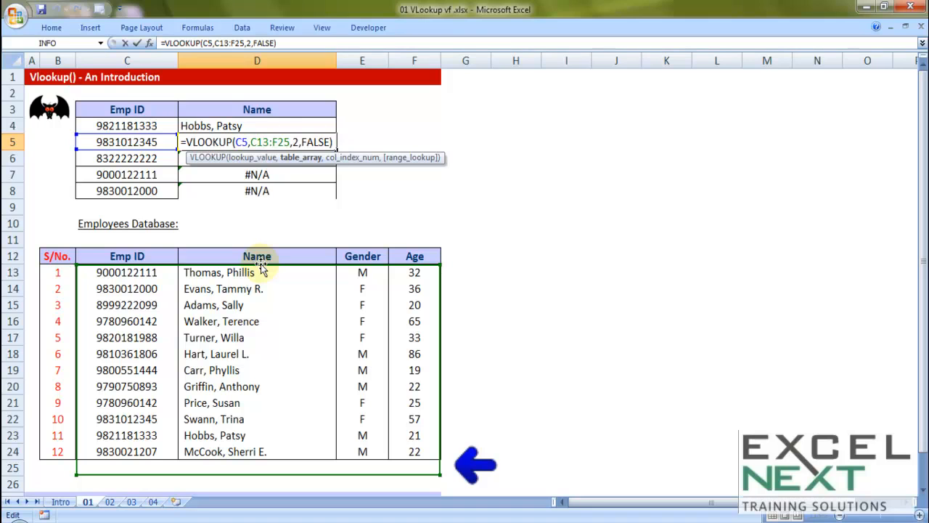
{"action": "key", "text": "Escape"}
{"action": "double_click", "coordinate": [277, 156]}
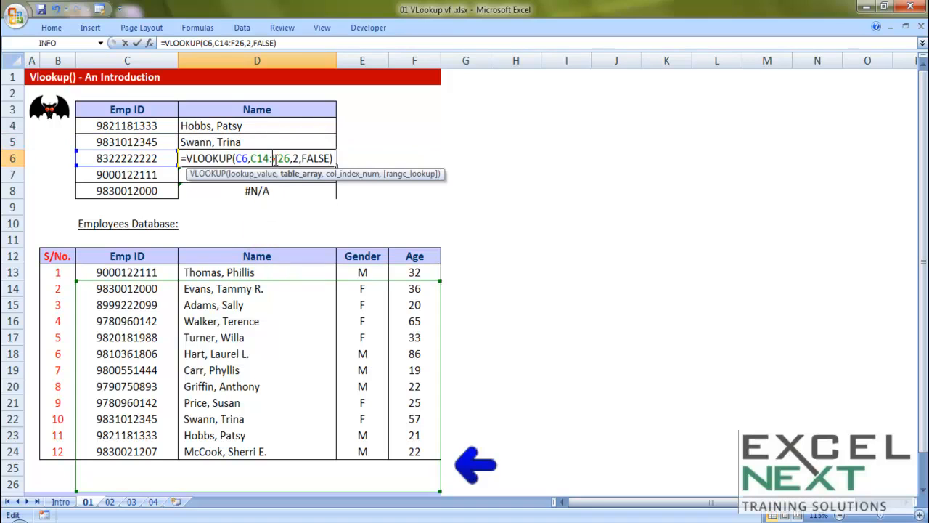
{"action": "key", "text": "Escape"}
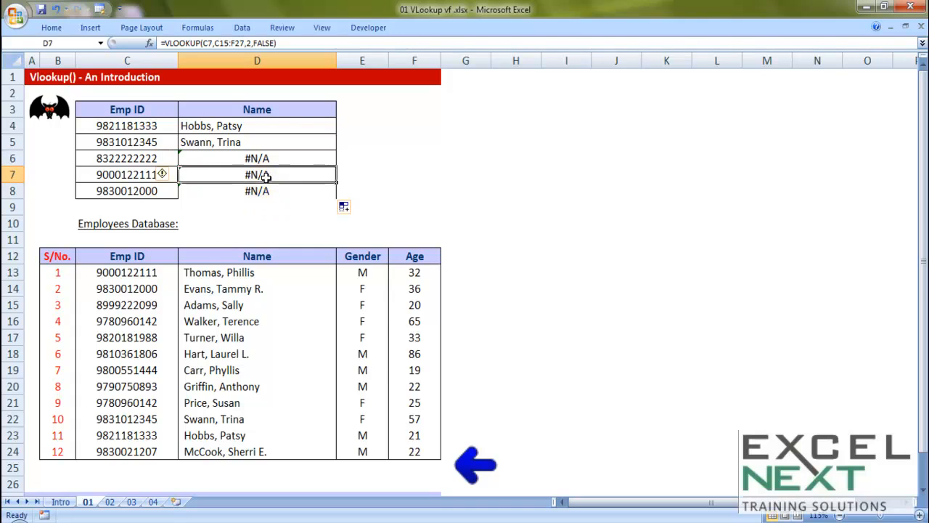
Examine the table array references of the VLOOKUP formulas in D7 and D8 against the first rows of the employees database.
{"action": "double_click", "coordinate": [264, 175]}
{"action": "key", "text": "Escape"}
{"action": "double_click", "coordinate": [269, 191]}
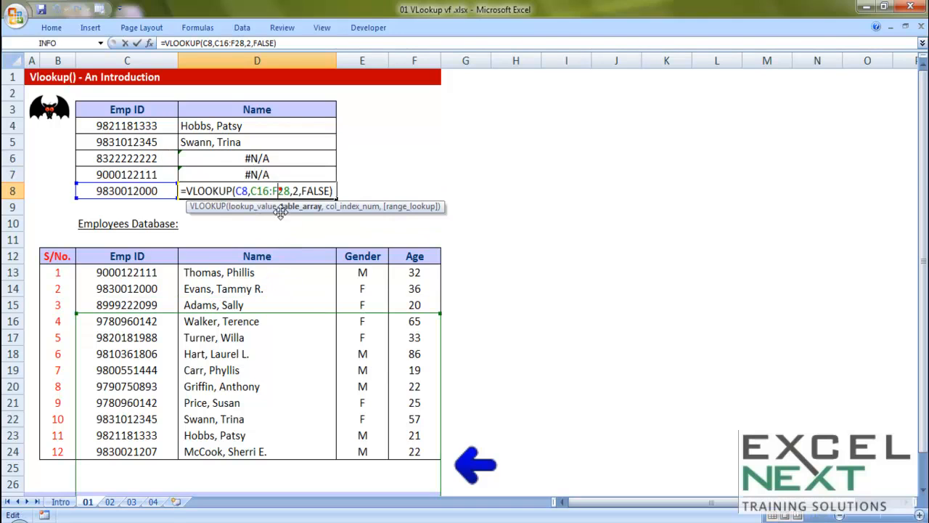
{"action": "key", "text": "Escape"}
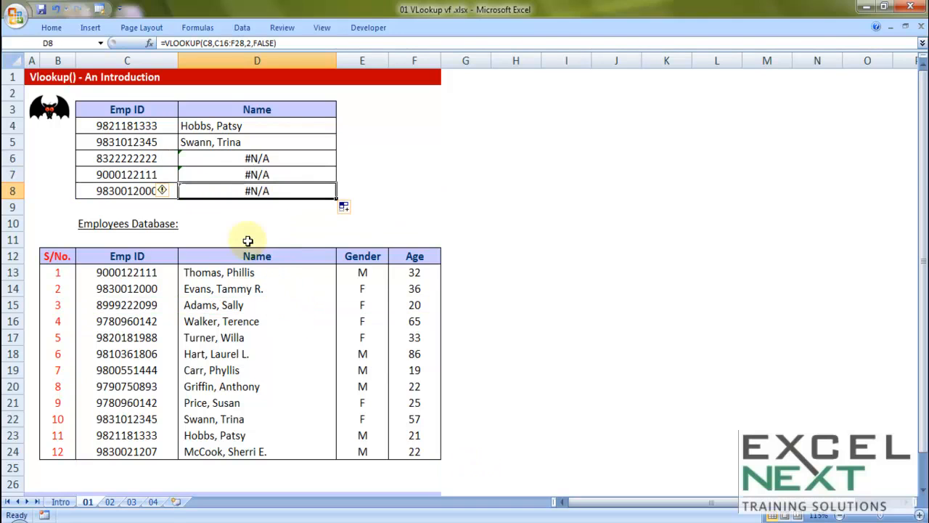
{"action": "double_click", "coordinate": [257, 175]}
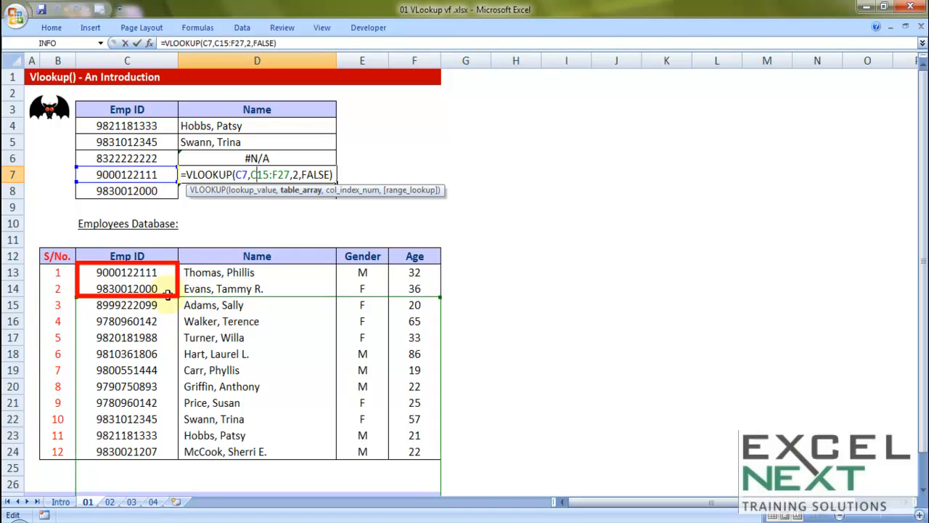
{"action": "scroll", "coordinate": [175, 294], "scroll_direction": "down", "scroll_amount": 1}
{"action": "left_click_drag", "start_coordinate": [178, 258], "coordinate": [184, 251]}
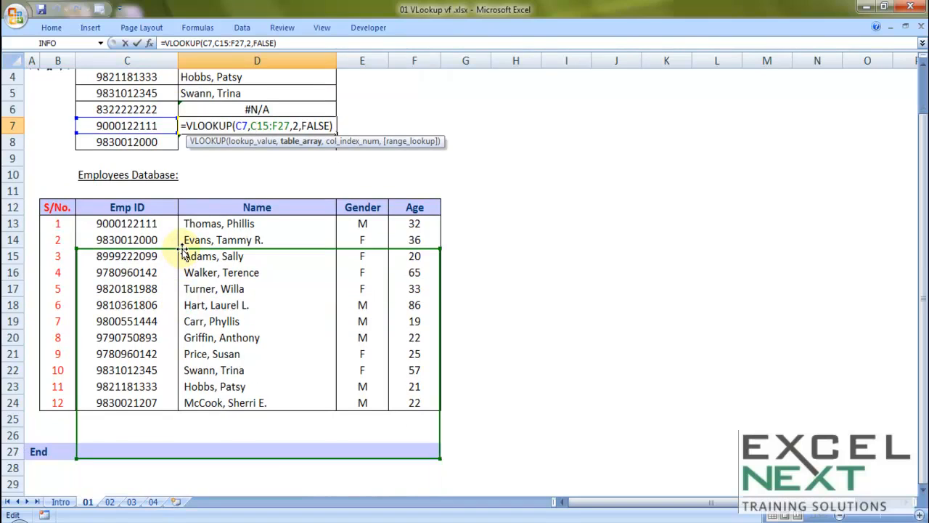
{"action": "key", "text": "Return"}
Highlight the employee ID in C7 and its matching database entry in C13 with yellow fill.
{"action": "left_click", "coordinate": [127, 127]}
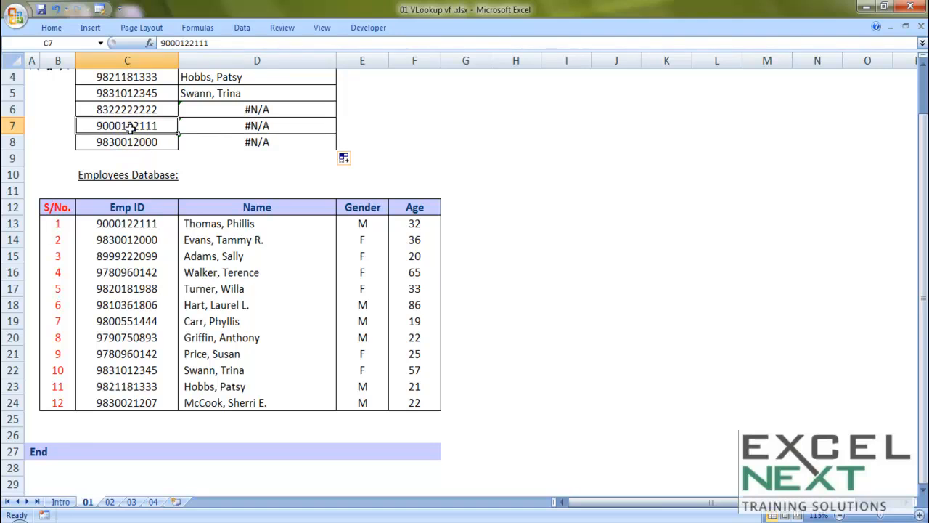
{"action": "left_click", "coordinate": [55, 29]}
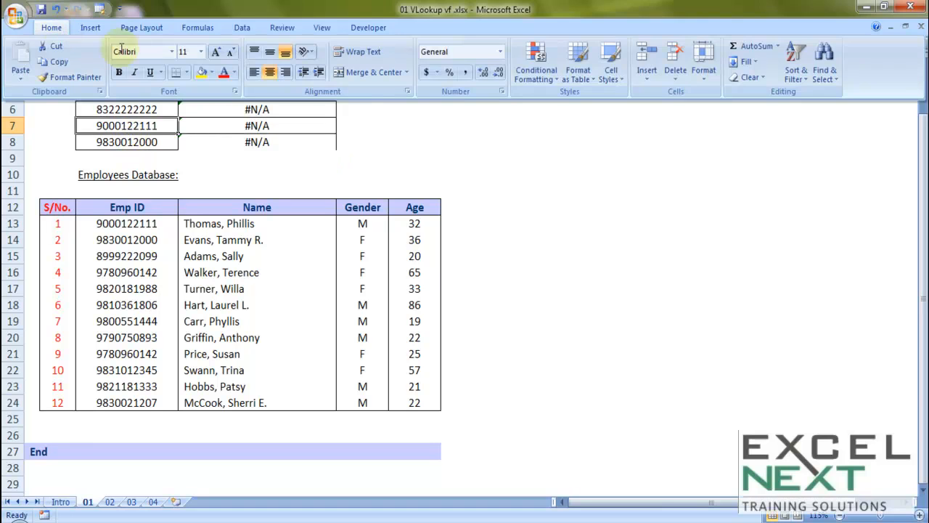
{"action": "left_click", "coordinate": [202, 73]}
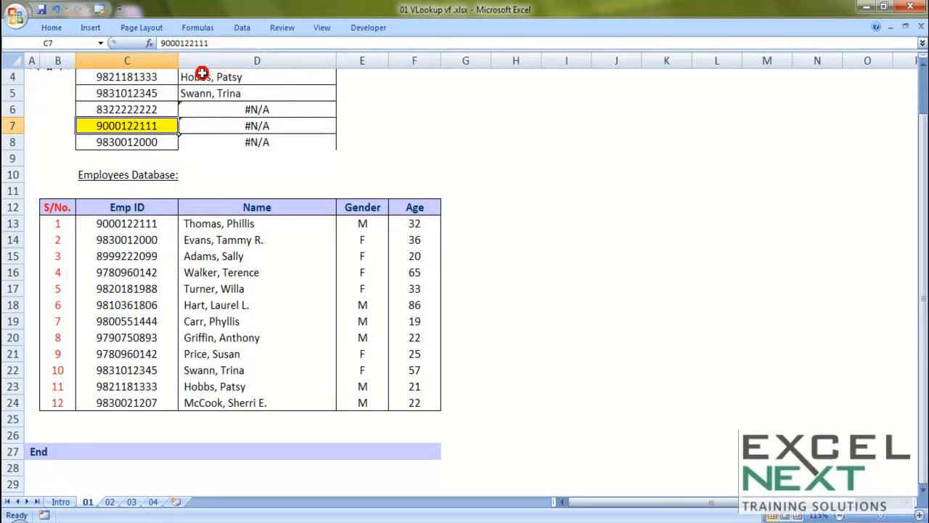
{"action": "left_click", "coordinate": [160, 225]}
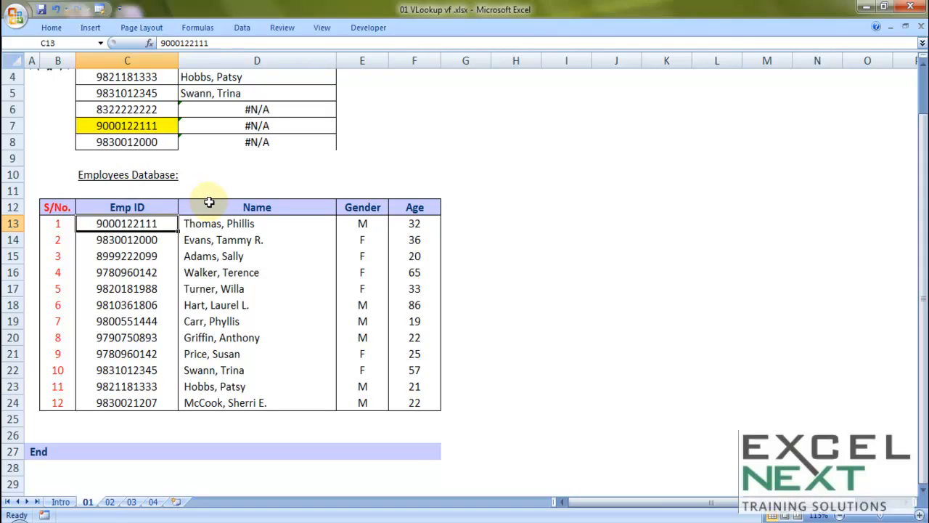
{"action": "key", "text": "F4"}
Check whether the table array of the VLOOKUP in D7 covers the highlighted database ID in C13.
{"action": "double_click", "coordinate": [258, 127]}
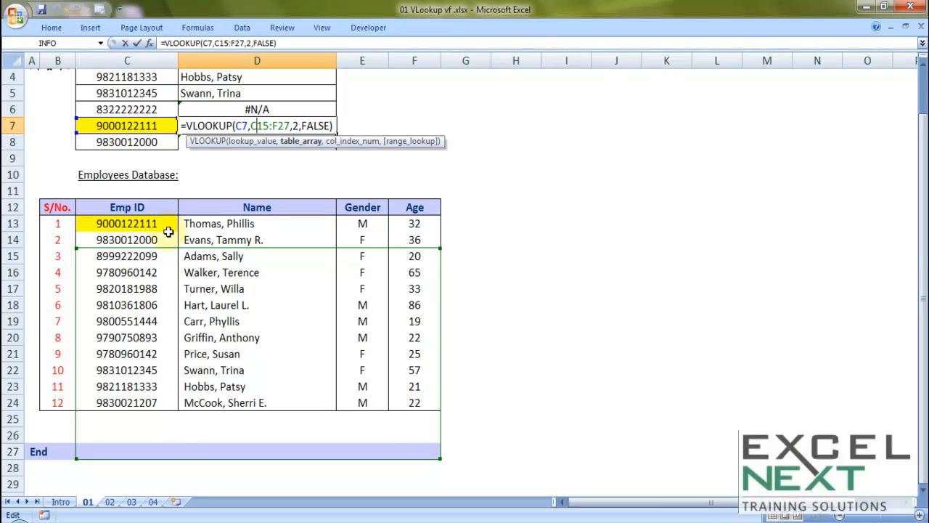
{"action": "key", "text": "ctrl+Return"}
{"action": "scroll", "coordinate": [168, 231], "scroll_direction": "up", "scroll_amount": 1}
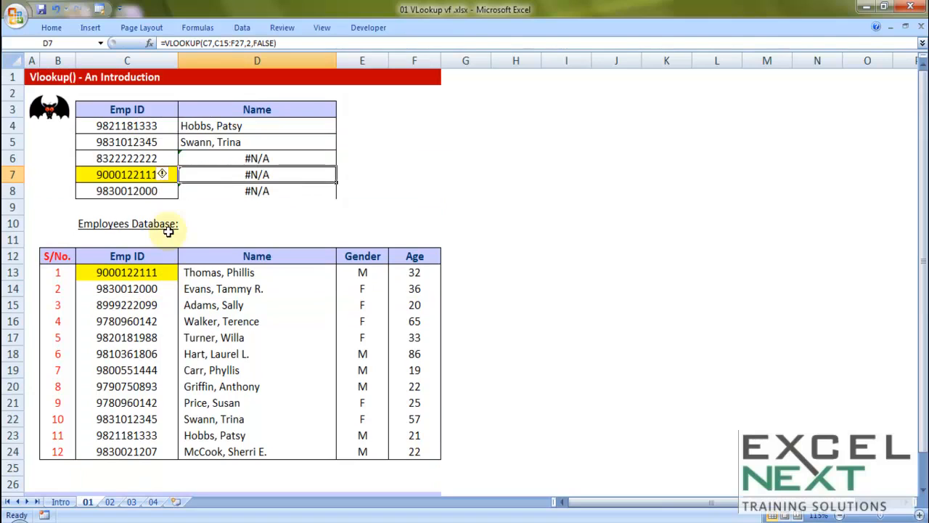
Make the table array of the D4 VLOOKUP absolute as $C$12:$F$24 and fill the formula down to D8.
{"action": "left_click", "coordinate": [211, 126]}
{"action": "double_click", "coordinate": [251, 126]}
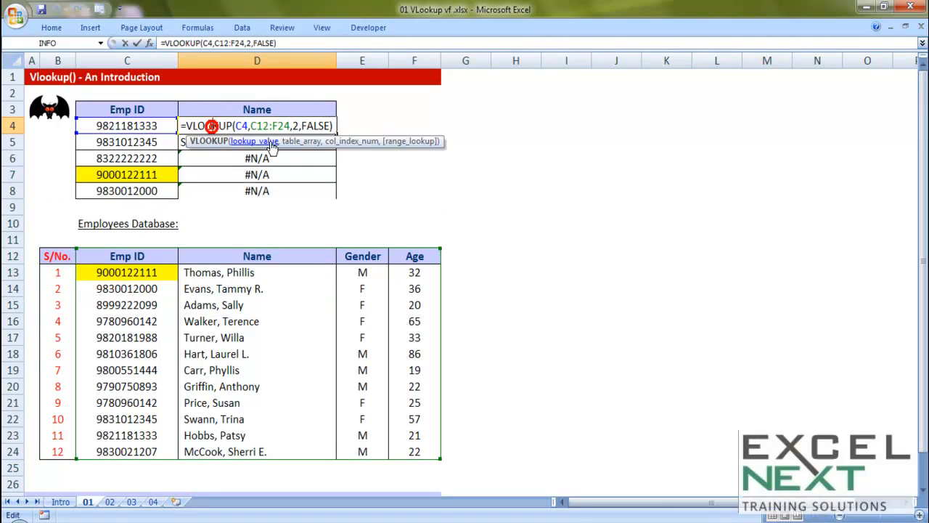
{"action": "left_click_drag", "start_coordinate": [250, 126], "coordinate": [292, 127]}
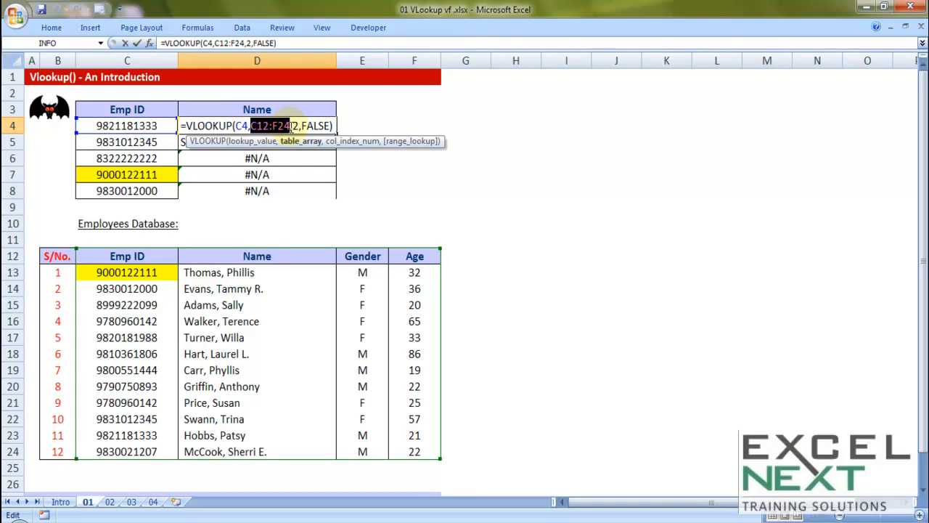
{"action": "key", "text": "F4"}
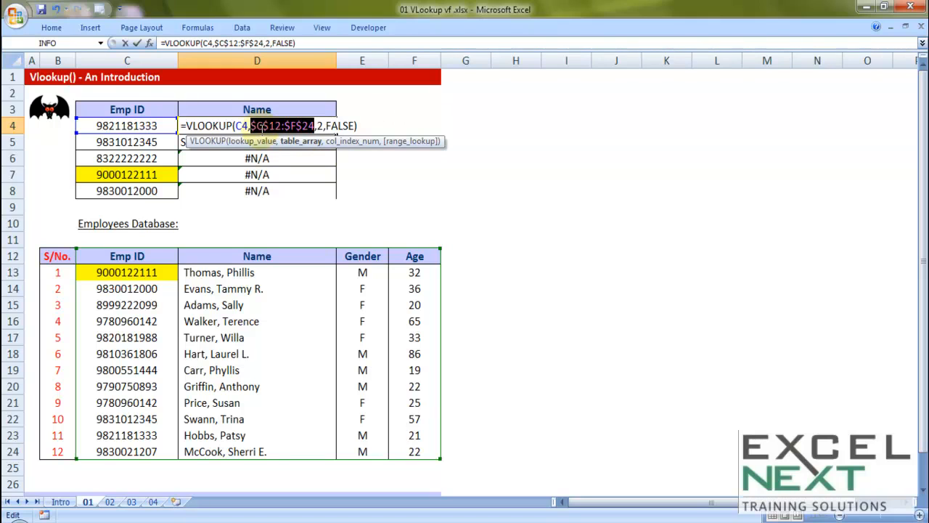
{"action": "key", "text": "Return"}
{"action": "left_click", "coordinate": [264, 127]}
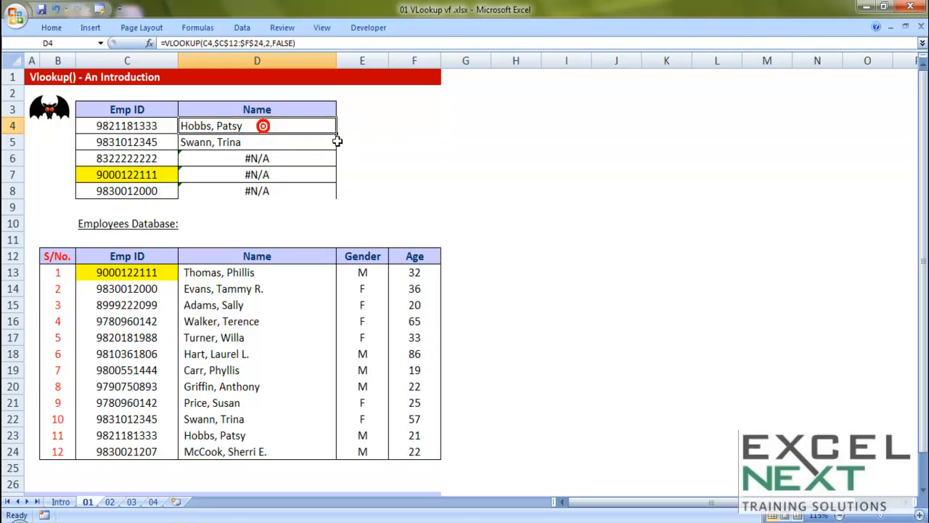
{"action": "left_click_drag", "start_coordinate": [337, 135], "coordinate": [338, 198]}
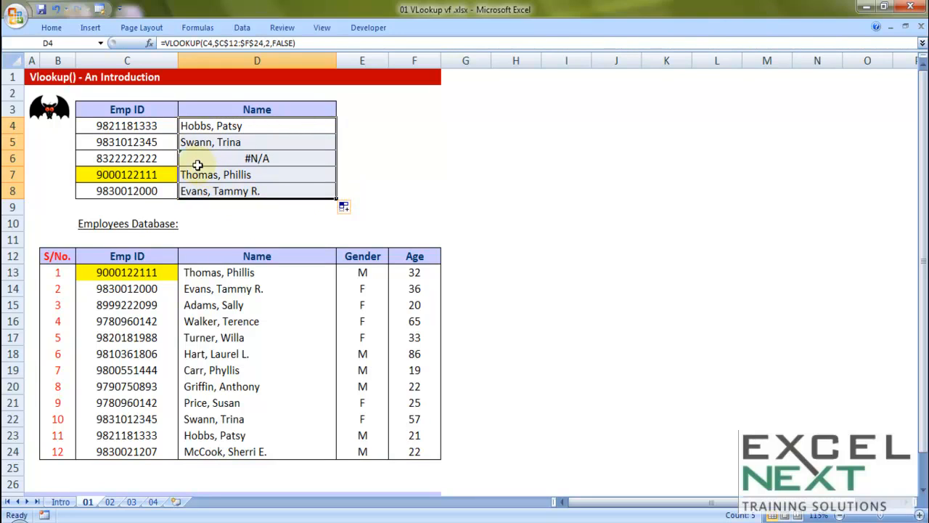
Check whether the employee ID in C6 exists in the database's Emp ID column C13:C24.
{"action": "left_click", "coordinate": [122, 160]}
{"action": "key", "text": "ctrl+c"}
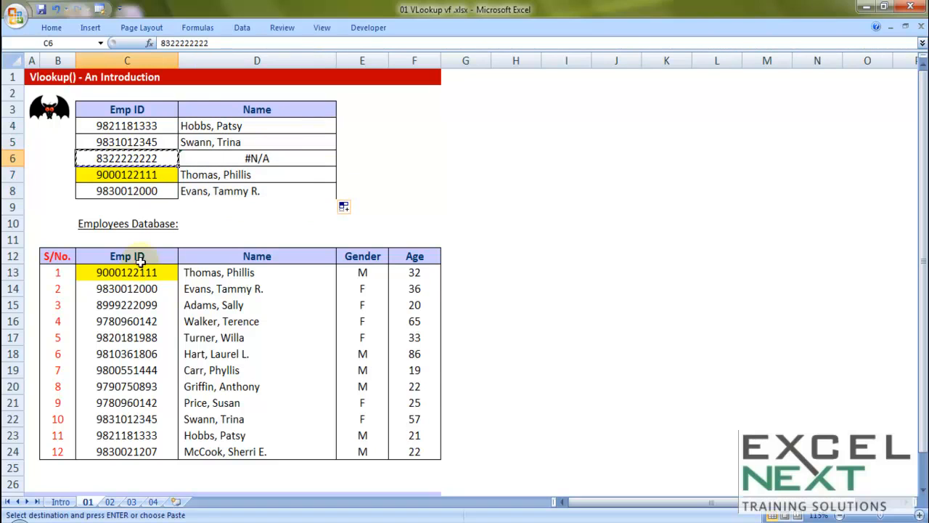
{"action": "left_click_drag", "start_coordinate": [129, 271], "coordinate": [150, 451]}
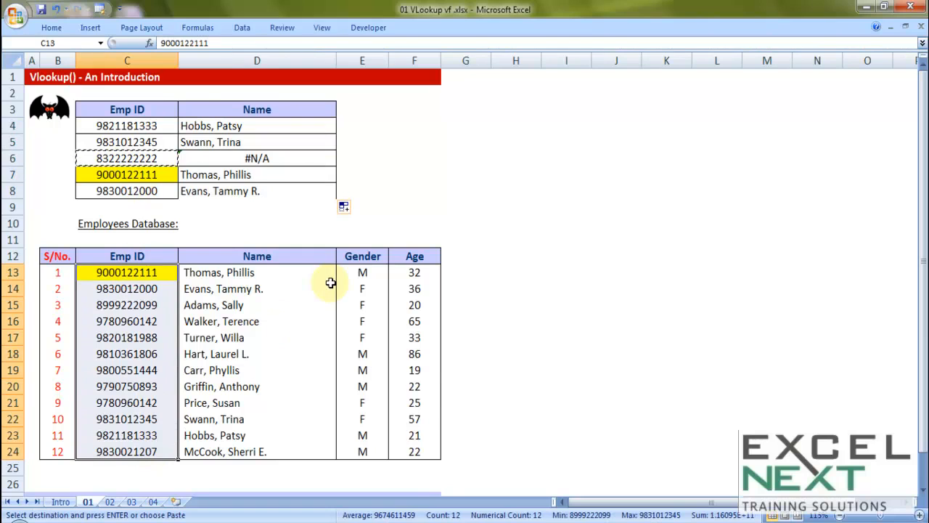
{"action": "key", "text": "Escape"}
Clear the name formulas in D4:D8 and start a new VLOOKUP in D4 with C4 as the lookup value.
{"action": "left_click_drag", "start_coordinate": [258, 127], "coordinate": [259, 191]}
{"action": "key", "text": "Delete"}
{"action": "left_click", "coordinate": [234, 123]}
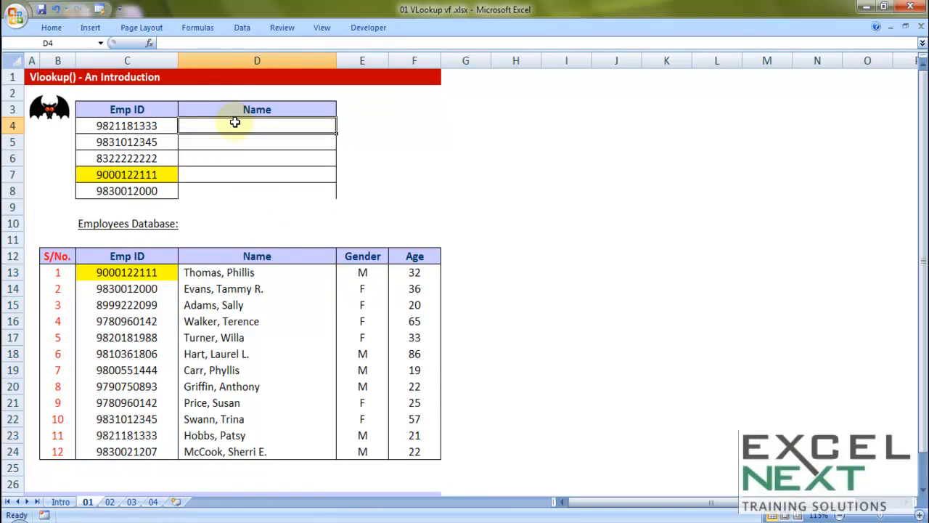
{"action": "type", "text": "=vl"}
{"action": "key", "text": "Tab"}
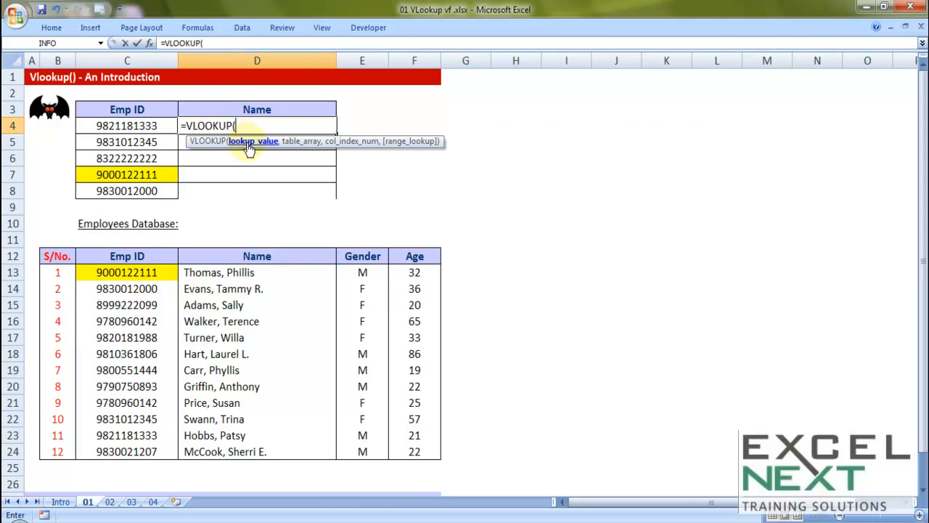
{"action": "left_click", "coordinate": [151, 125]}
{"action": "type", "text": ","}
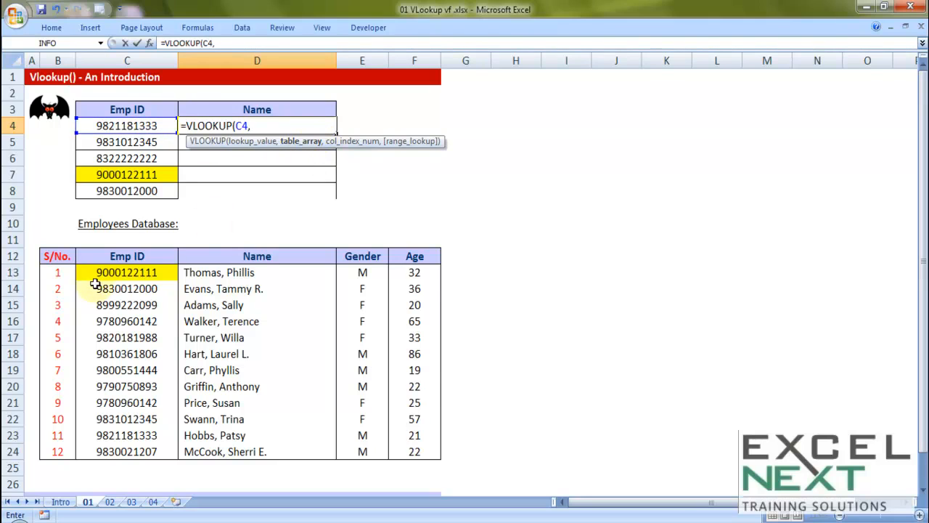
Set the VLOOKUP's table array to the database range from Emp ID to Age as the absolute reference $C$12:$F$24.
{"action": "left_click_drag", "start_coordinate": [110, 256], "coordinate": [407, 446]}
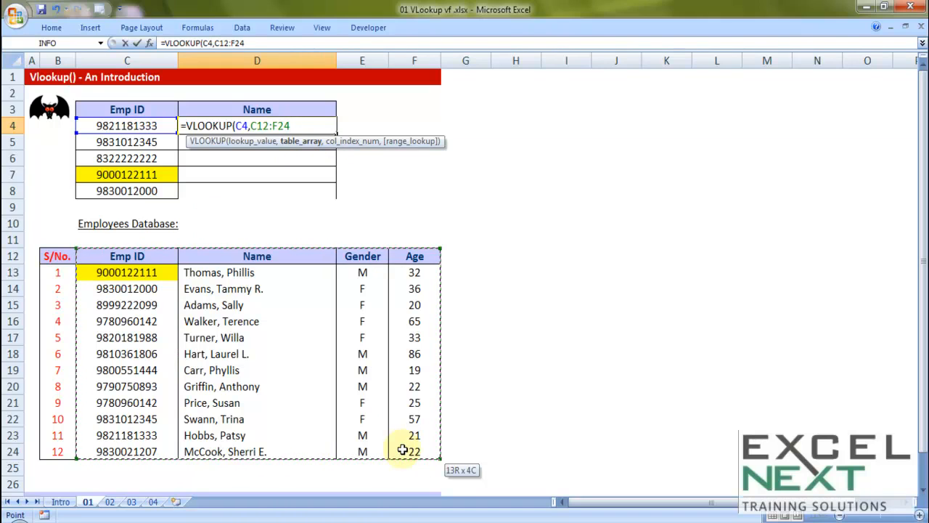
{"action": "left_click", "coordinate": [58, 256]}
{"action": "left_click_drag", "start_coordinate": [58, 255], "coordinate": [397, 450]}
{"action": "left_click_drag", "start_coordinate": [102, 255], "coordinate": [416, 450]}
{"action": "key", "text": "F4"}
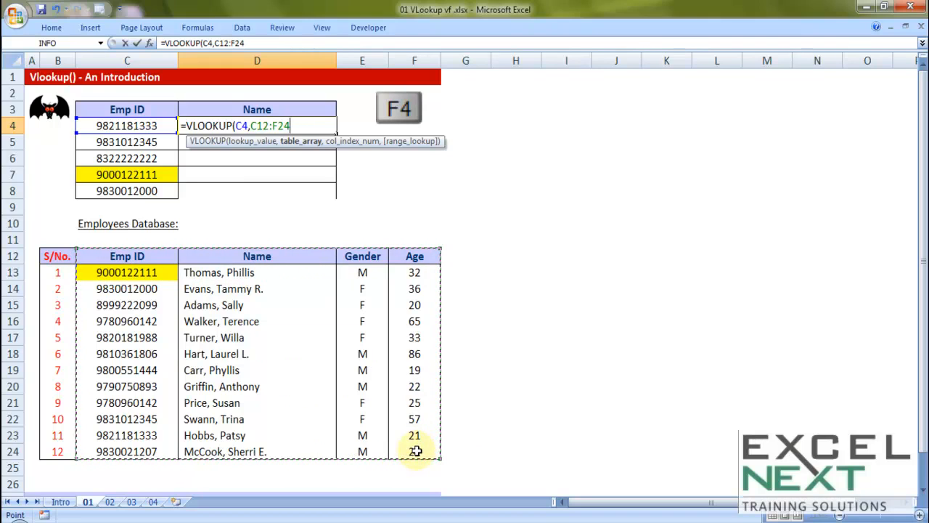
{"action": "key", "text": "F4"}
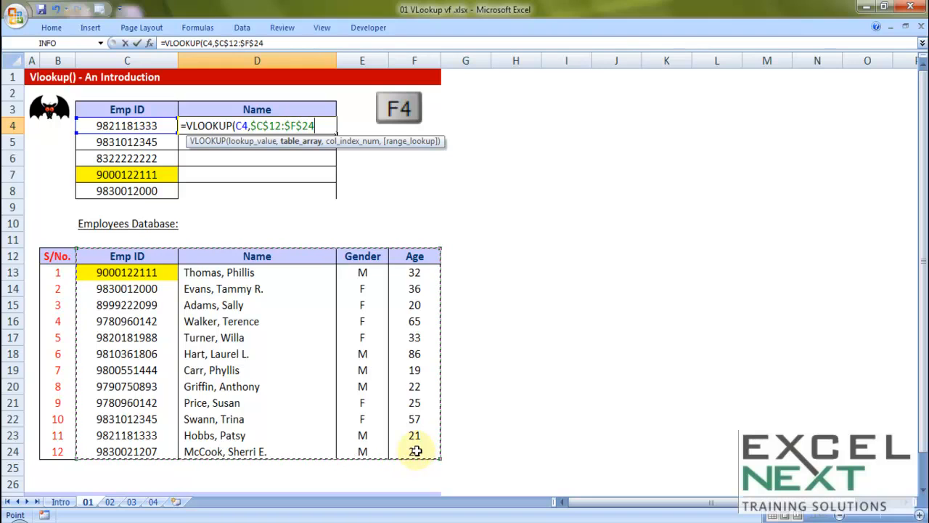
{"action": "type", "text": ","}
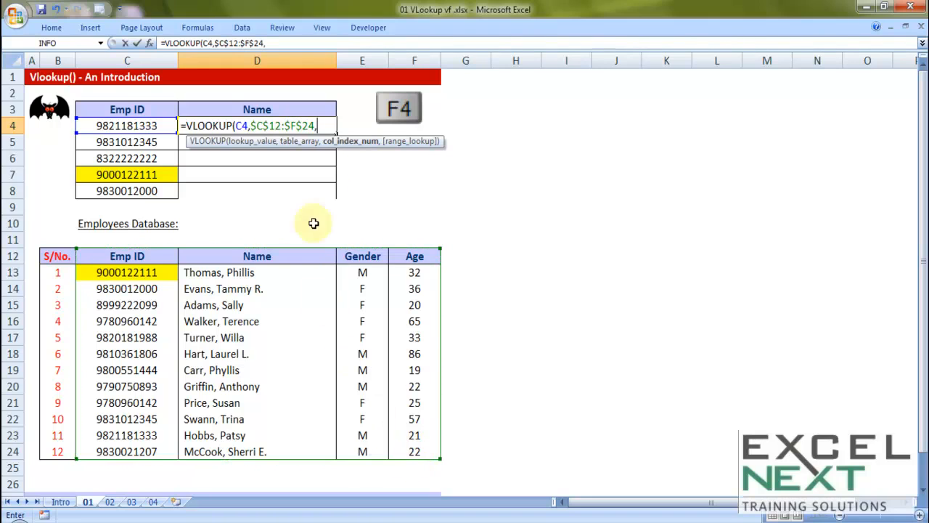
Complete the D4 VLOOKUP with column index 2 and exact match FALSE, and fill it down to D8.
{"action": "type", "text": "2"}
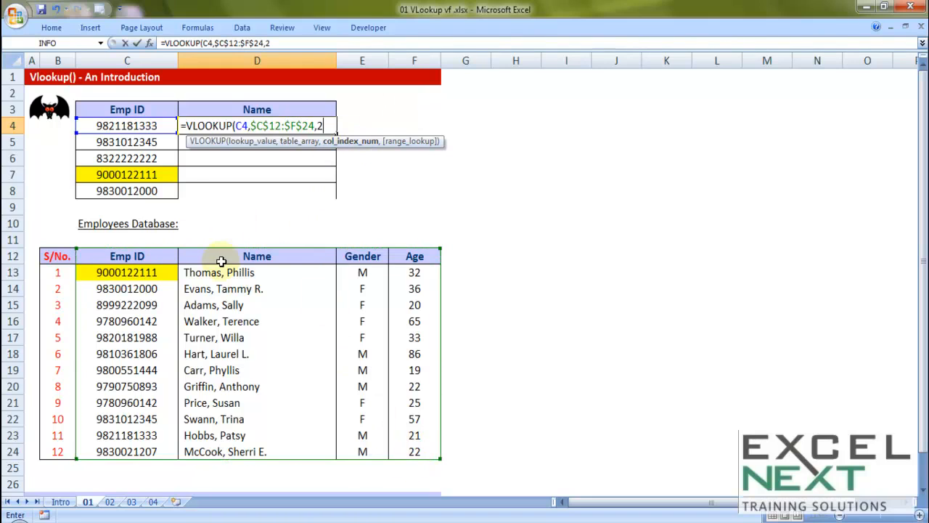
{"action": "type", "text": ","}
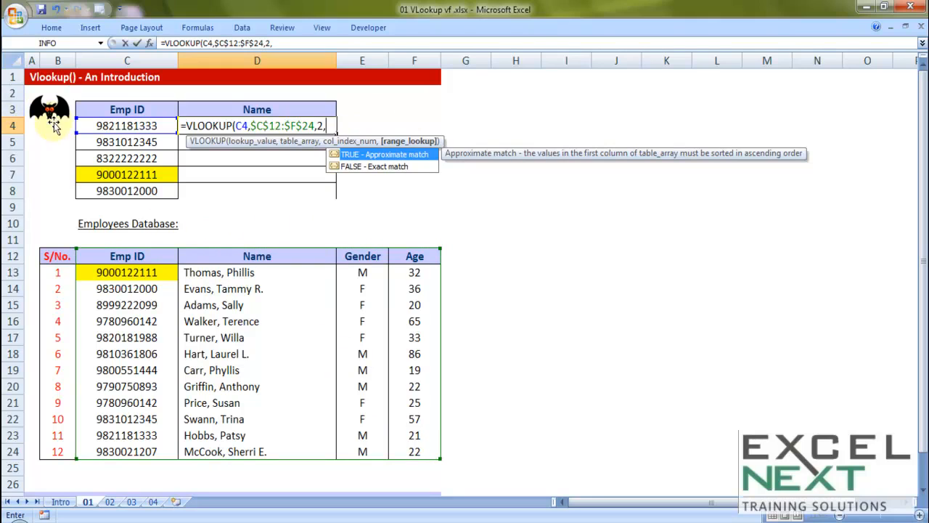
{"action": "key", "text": "Down"}
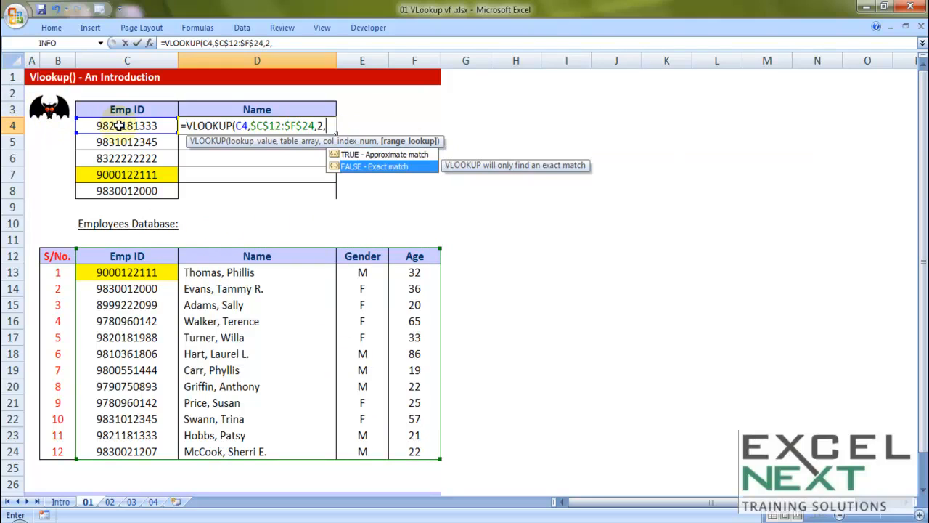
{"action": "key", "text": "Tab"}
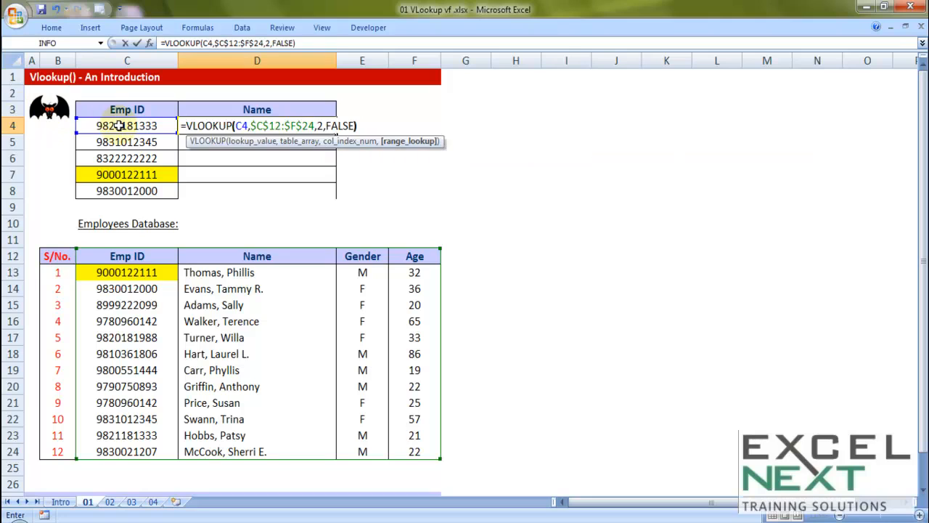
{"action": "type", "text": ")"}
{"action": "key", "text": "Return"}
{"action": "left_click", "coordinate": [254, 125]}
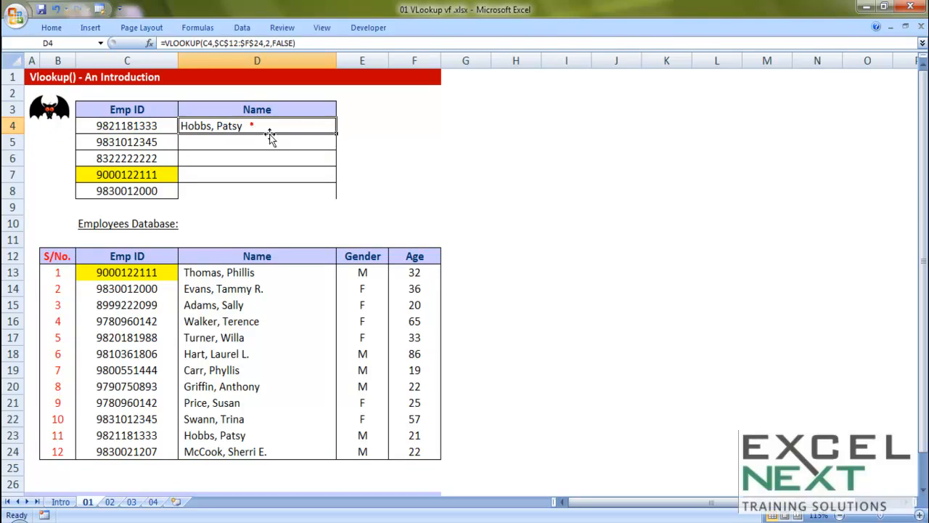
{"action": "double_click", "coordinate": [337, 133]}
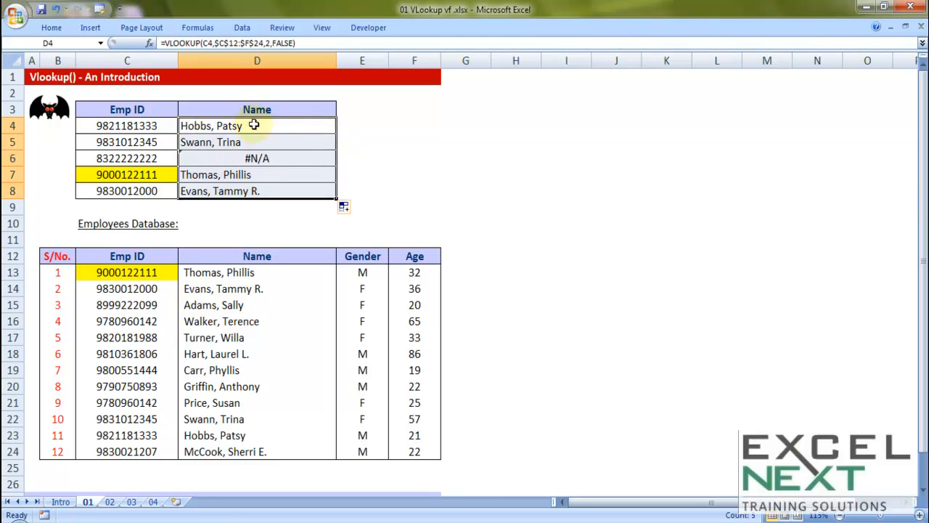